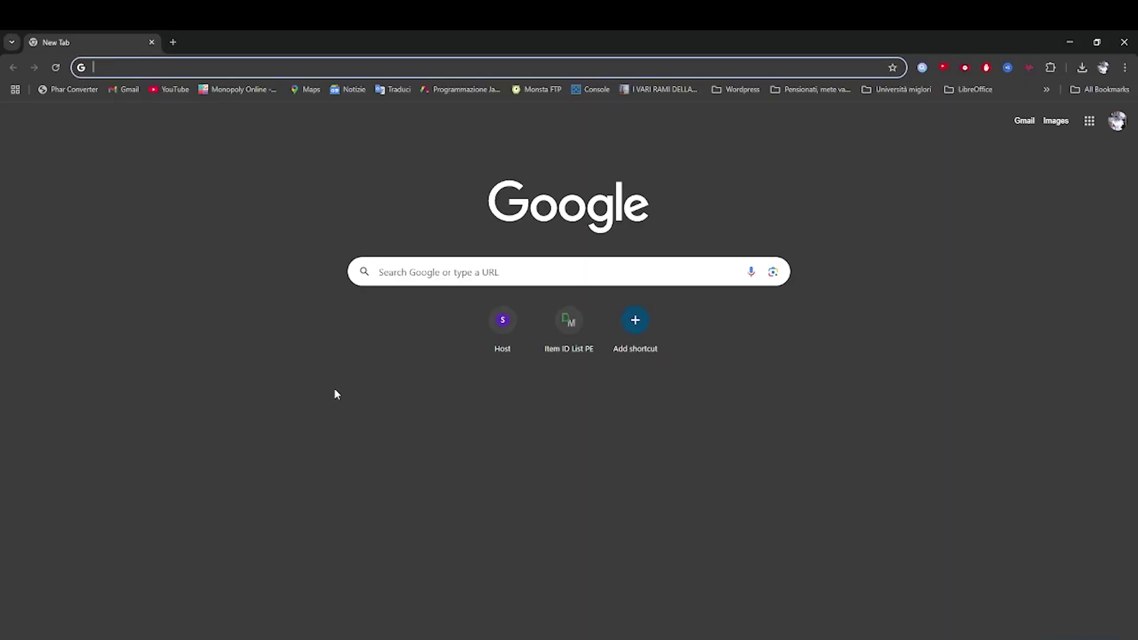
pyautogui.write('dash')
# Step: Load dash.galaxynodes.site, fill in the registration form and submit it to reach the dashboard
pyautogui.press('Return')
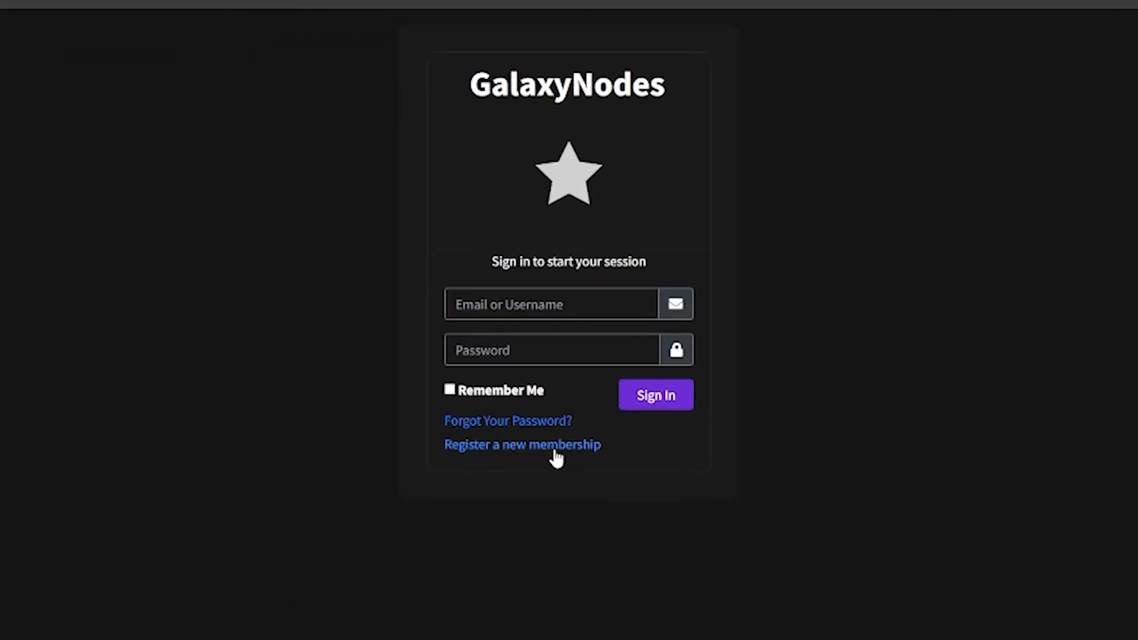
pyautogui.click(546, 455)
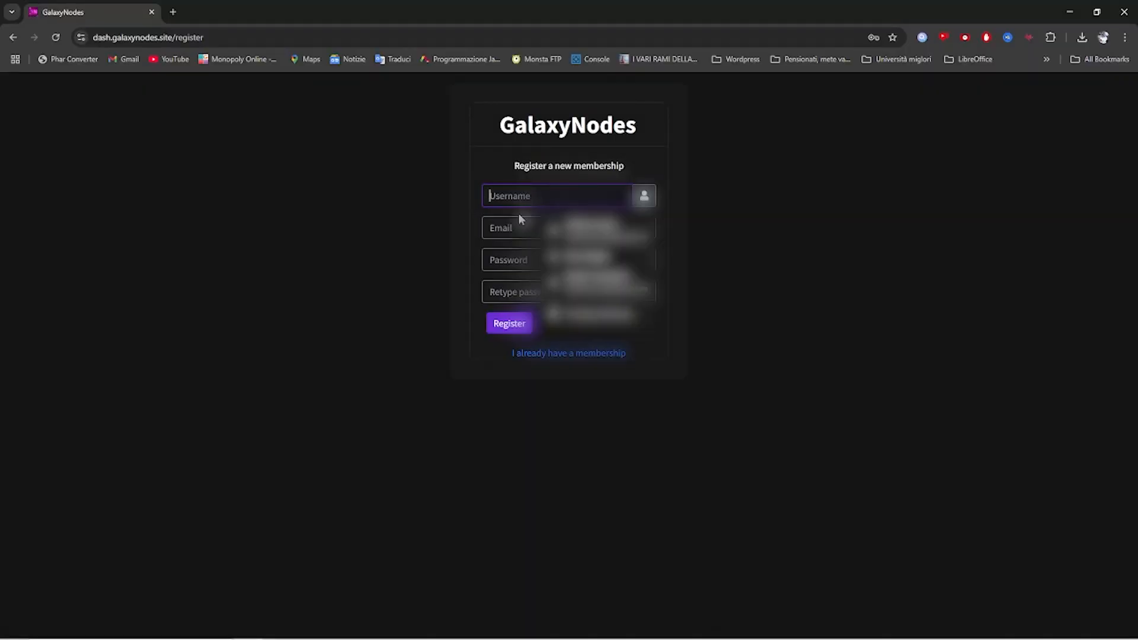
pyautogui.click(587, 231)
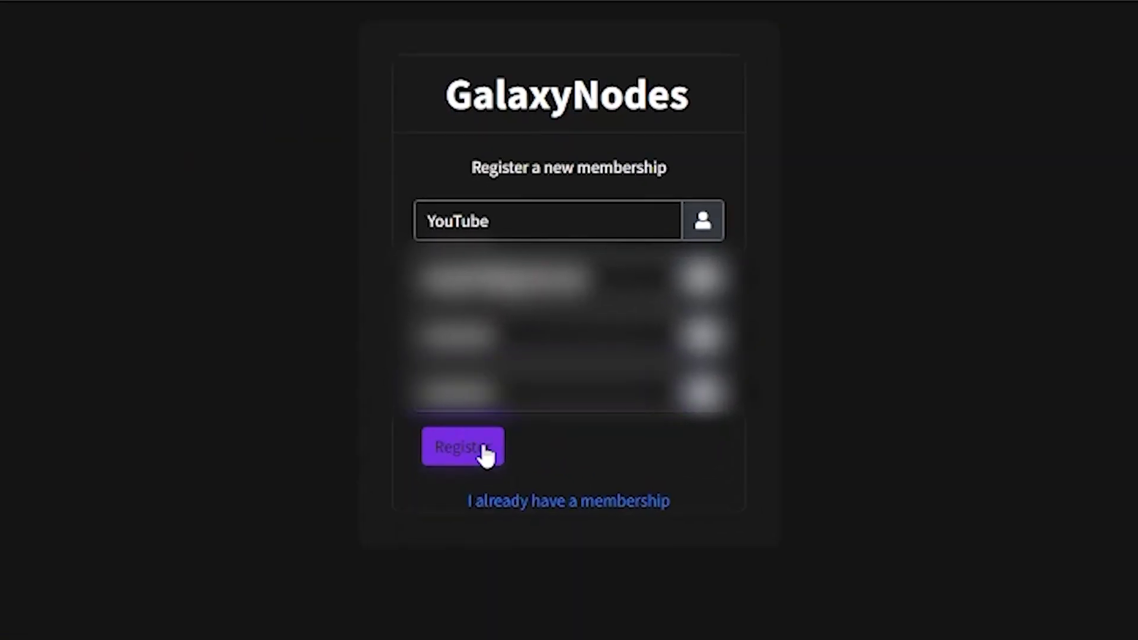
pyautogui.click(486, 454)
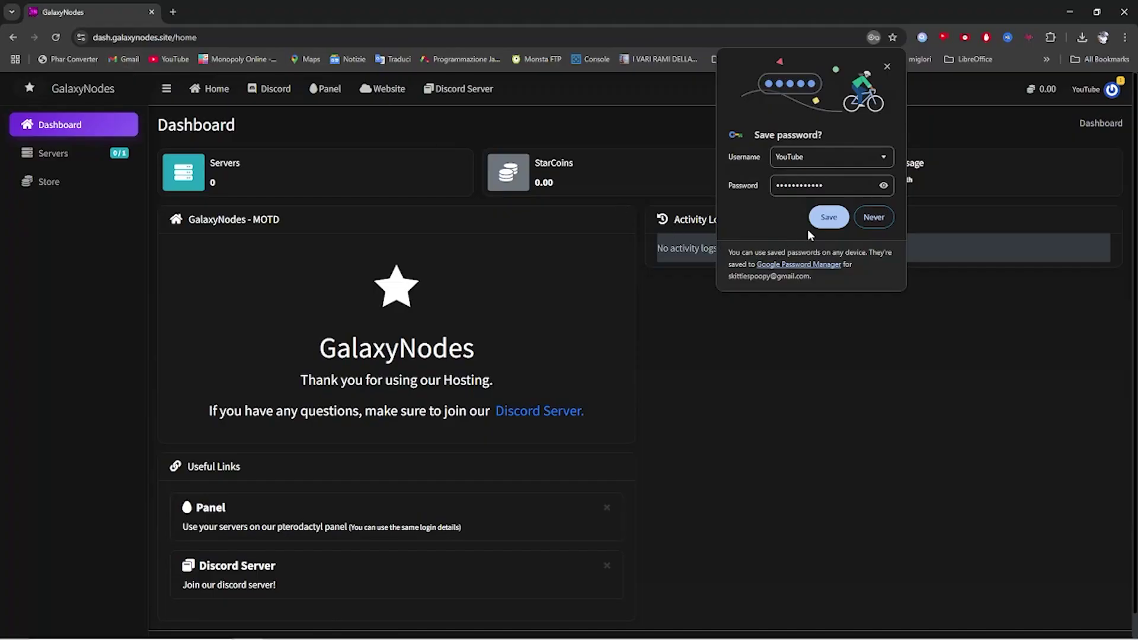
# Step: From Servers > Create Server, acknowledge the requirements notice and start Discord login to verify the account
pyautogui.click(828, 217)
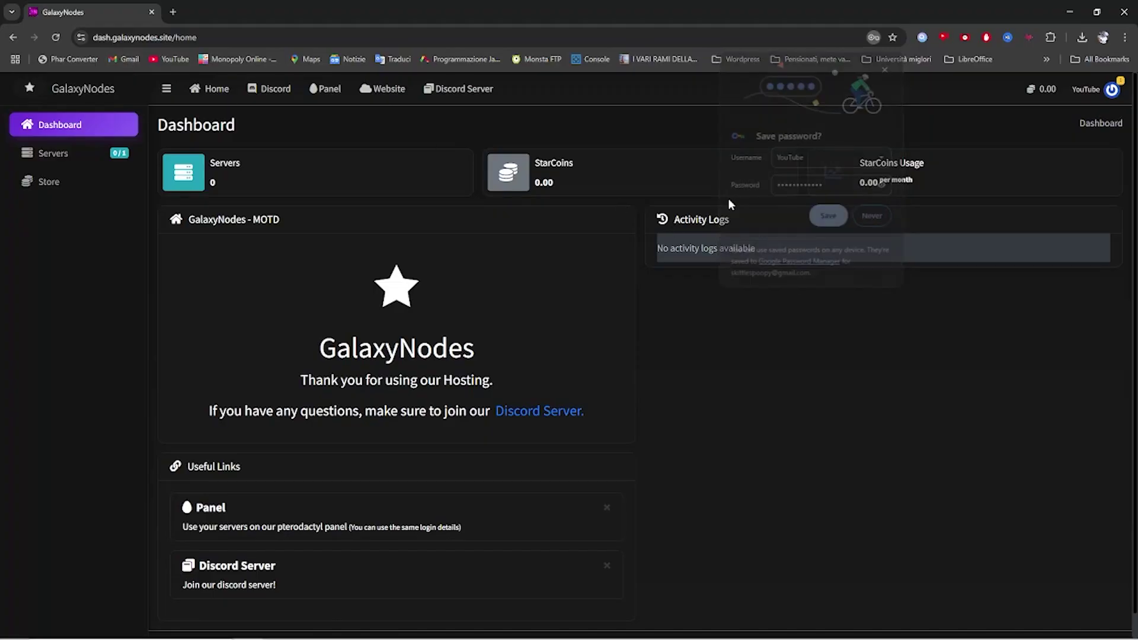
pyautogui.click(52, 154)
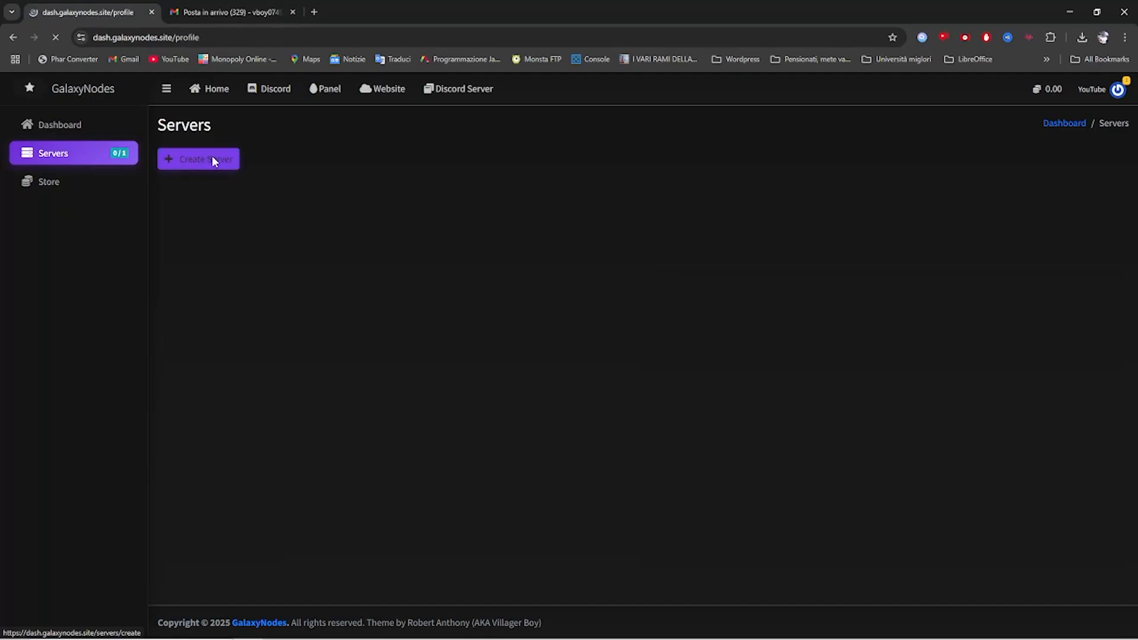
pyautogui.click(214, 160)
pyautogui.click(569, 419)
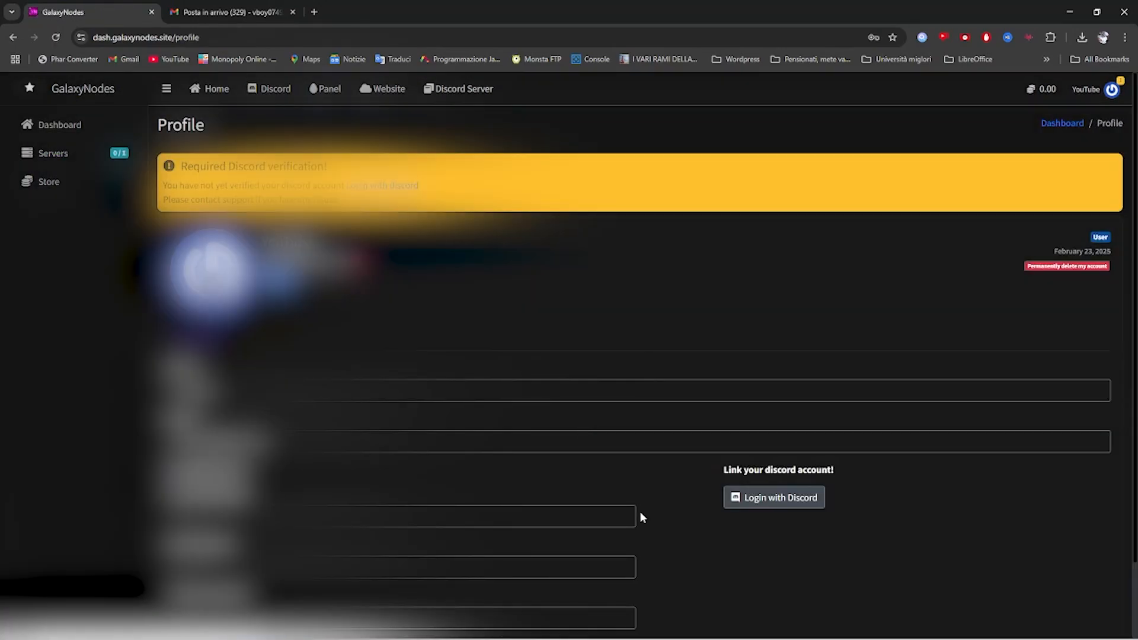
pyautogui.click(760, 498)
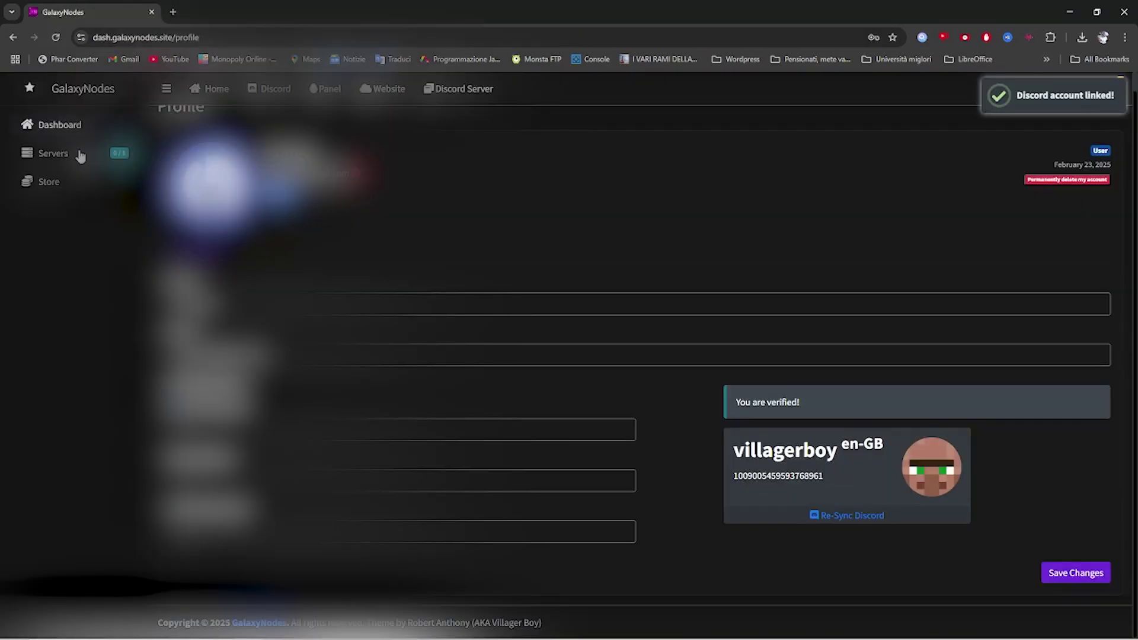
# Step: Start a new server from the Servers list and name it Hello World
pyautogui.click(78, 153)
pyautogui.click(205, 167)
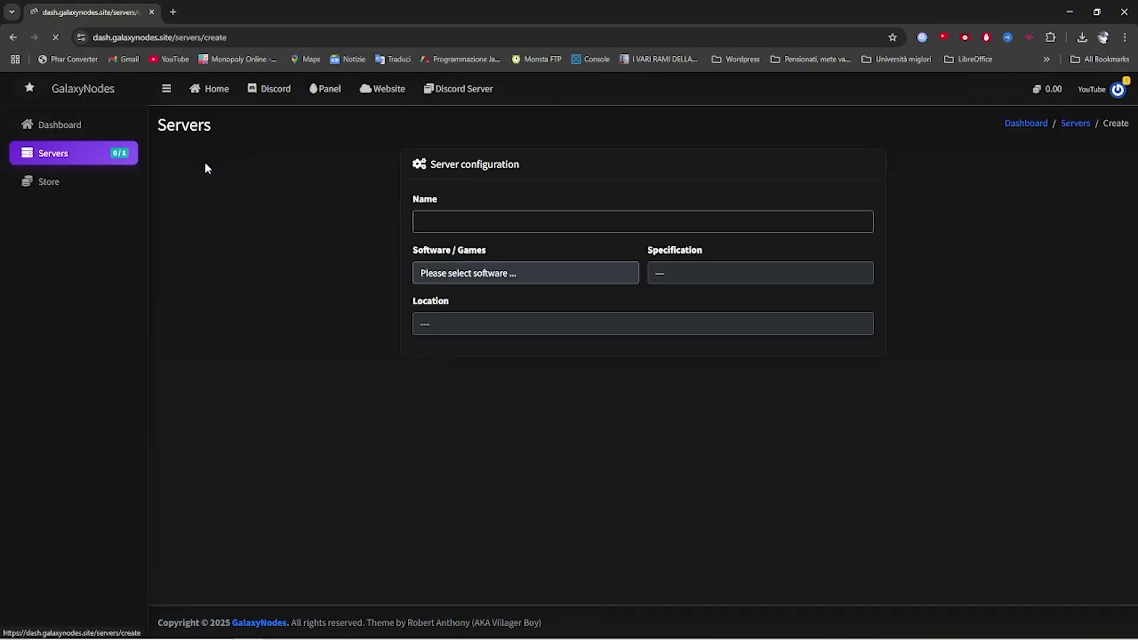
pyautogui.click(445, 219)
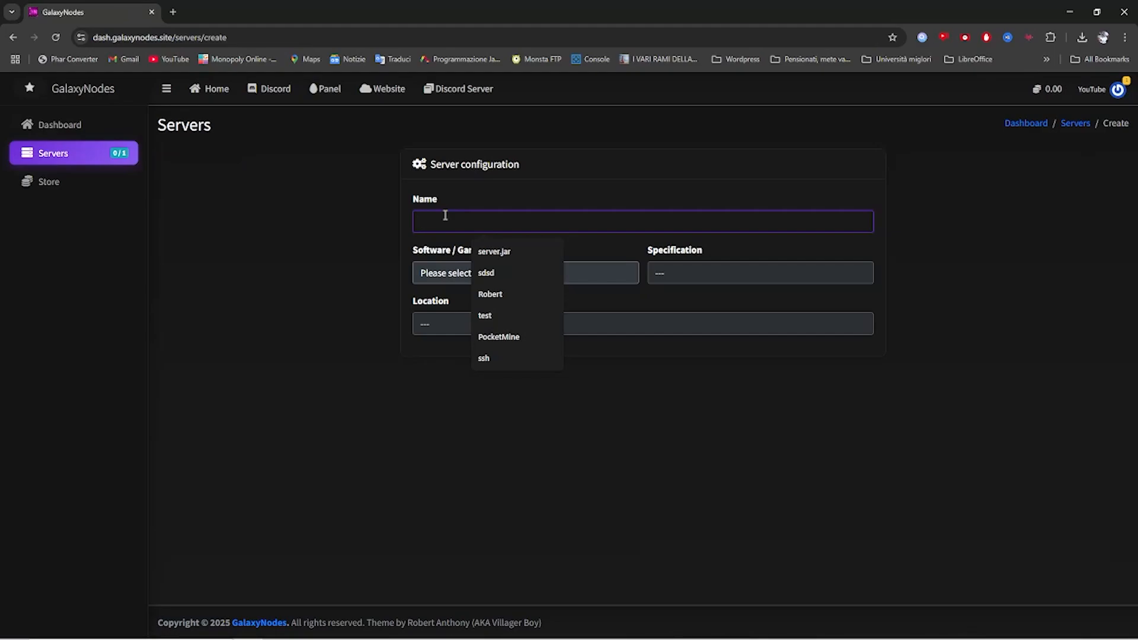
pyautogui.write('Hew')
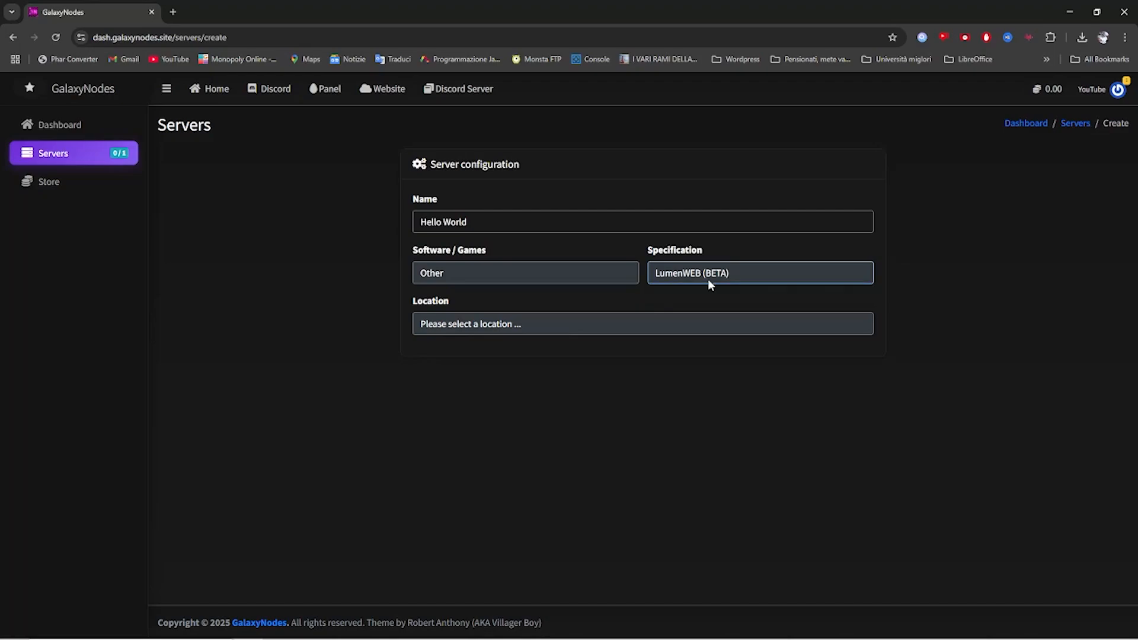
# Step: Choose Minecraft software, Bungeecord specification, and bring up the location choices for Germany
pyautogui.click(508, 272)
pyautogui.click(525, 293)
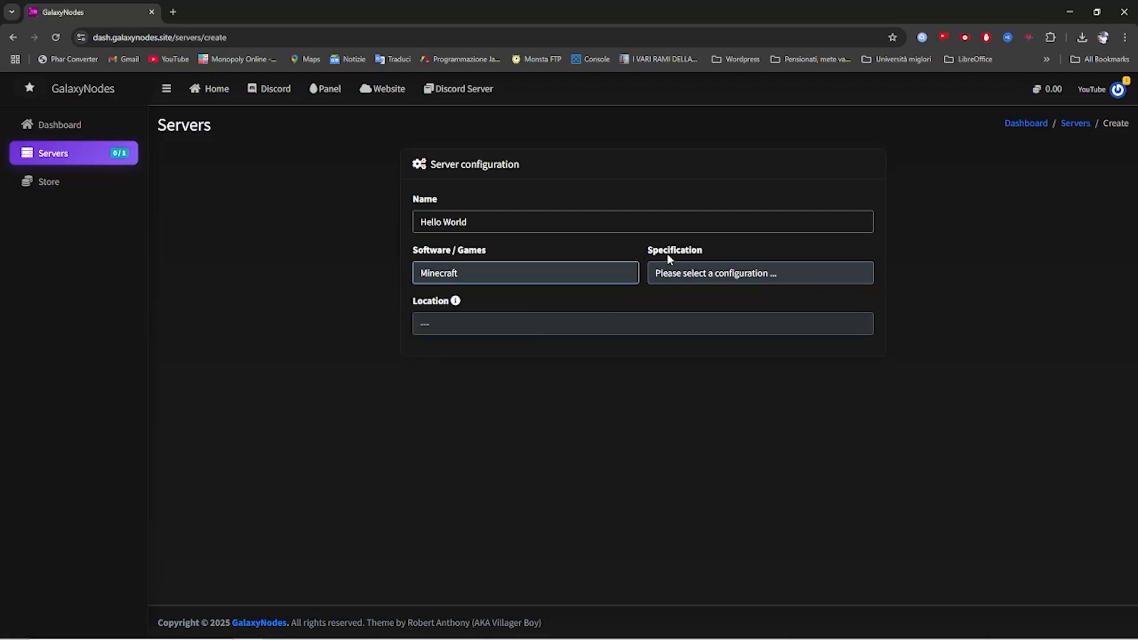
pyautogui.click(761, 273)
pyautogui.click(706, 311)
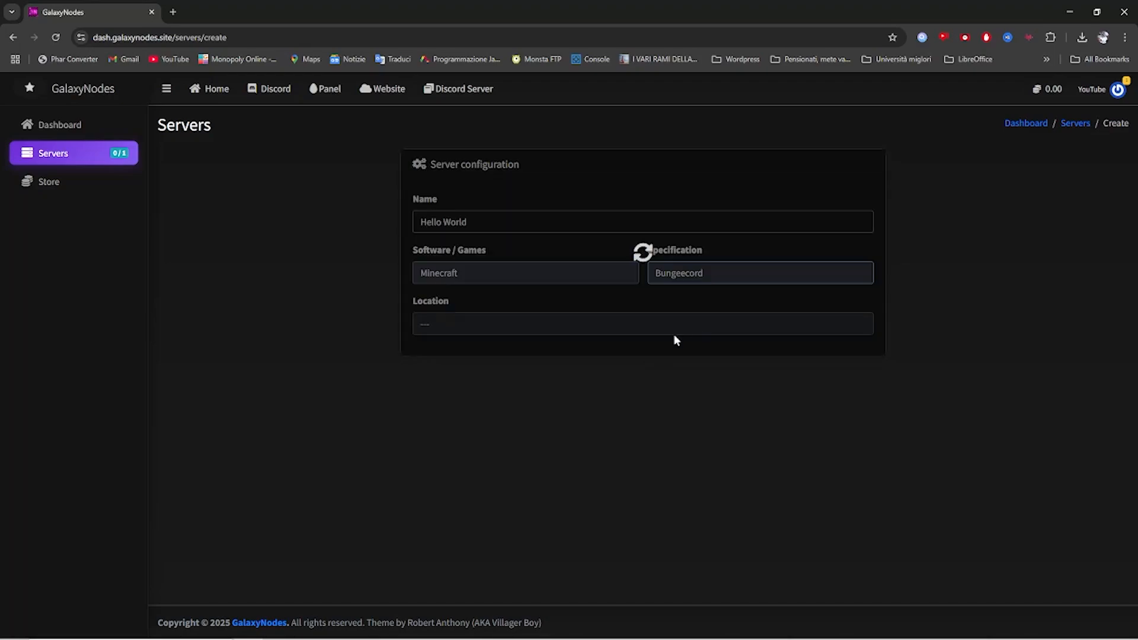
pyautogui.click(602, 325)
pyautogui.scroll(-3, 599, 338)
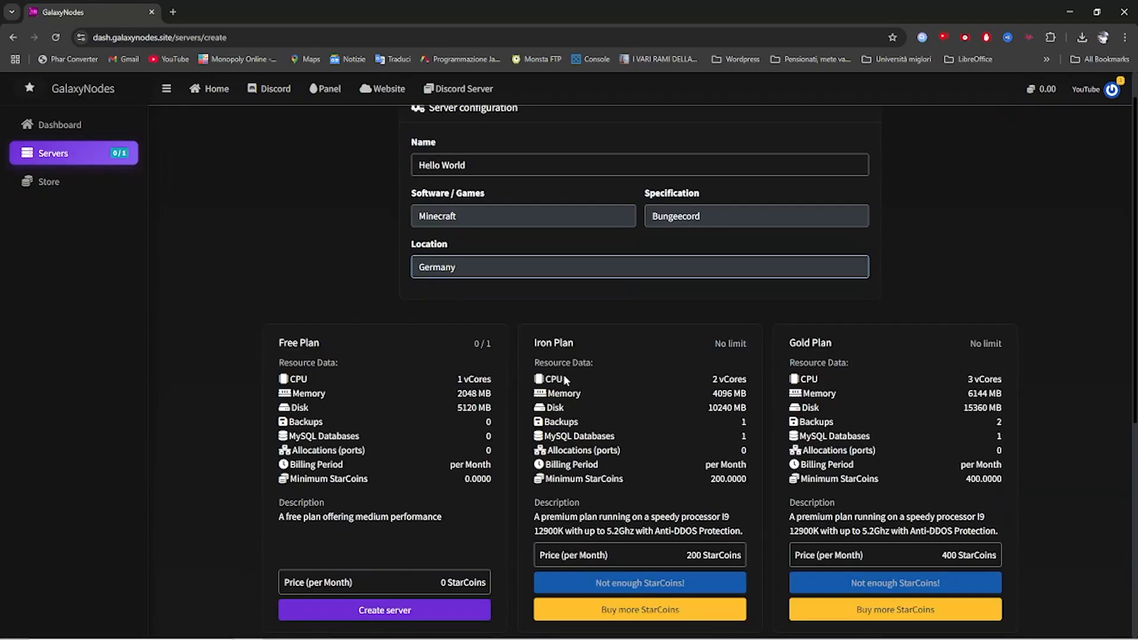
pyautogui.scroll(-3, 564, 374)
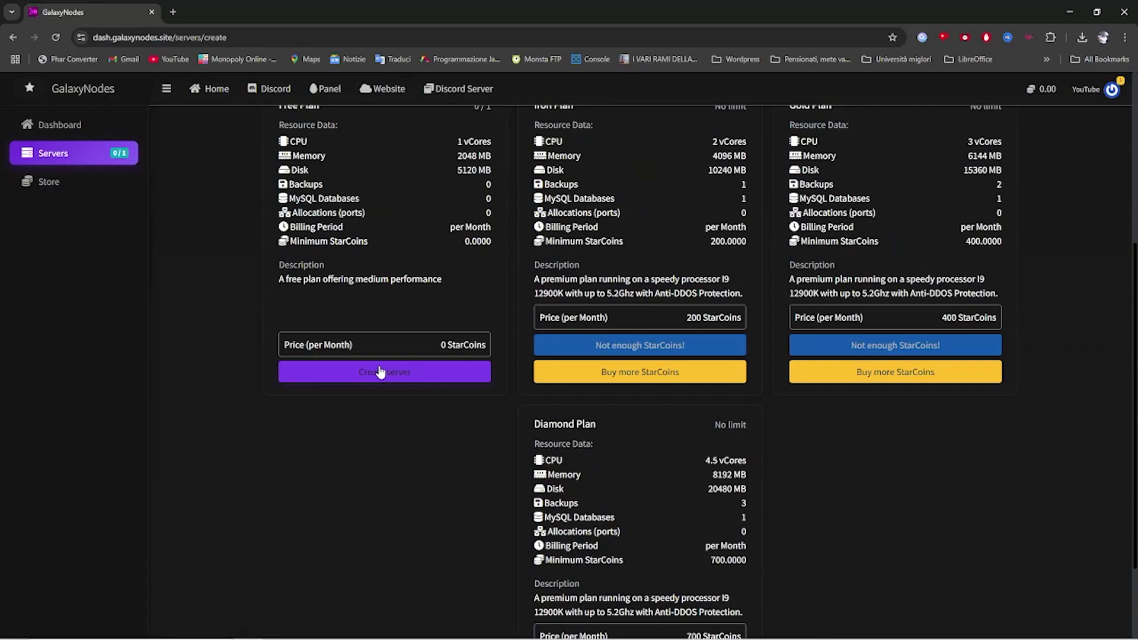
pyautogui.scroll(1, 380, 372)
# Step: Create Hello World on the Free Plan, start it from Manage Server, copy its address and switch to Minecraft
pyautogui.click(366, 434)
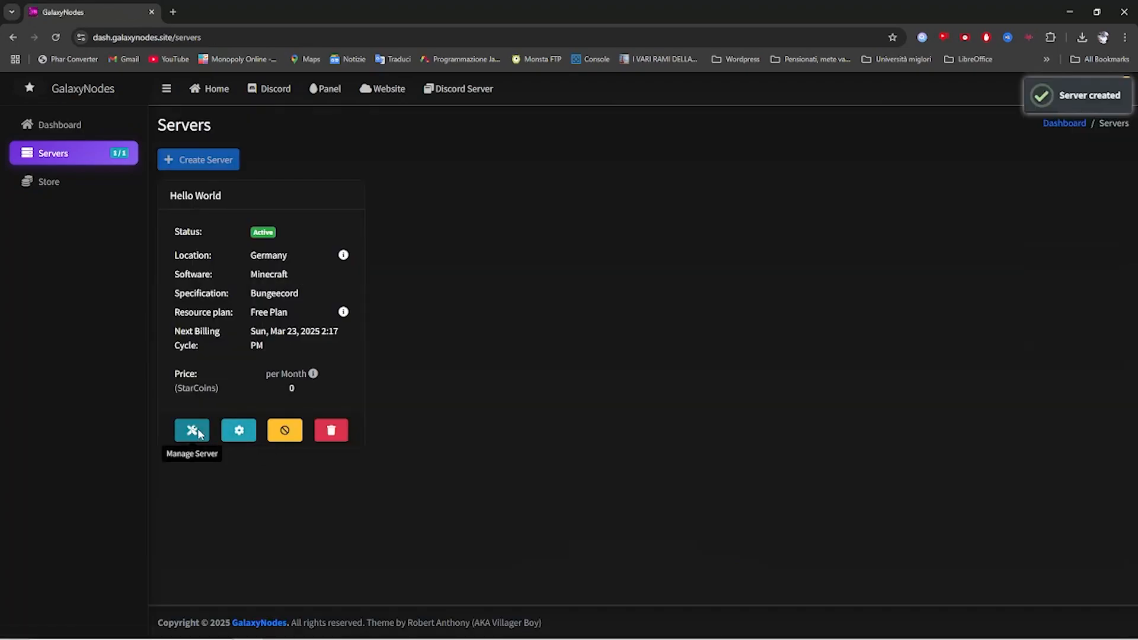
pyautogui.click(192, 430)
pyautogui.click(777, 166)
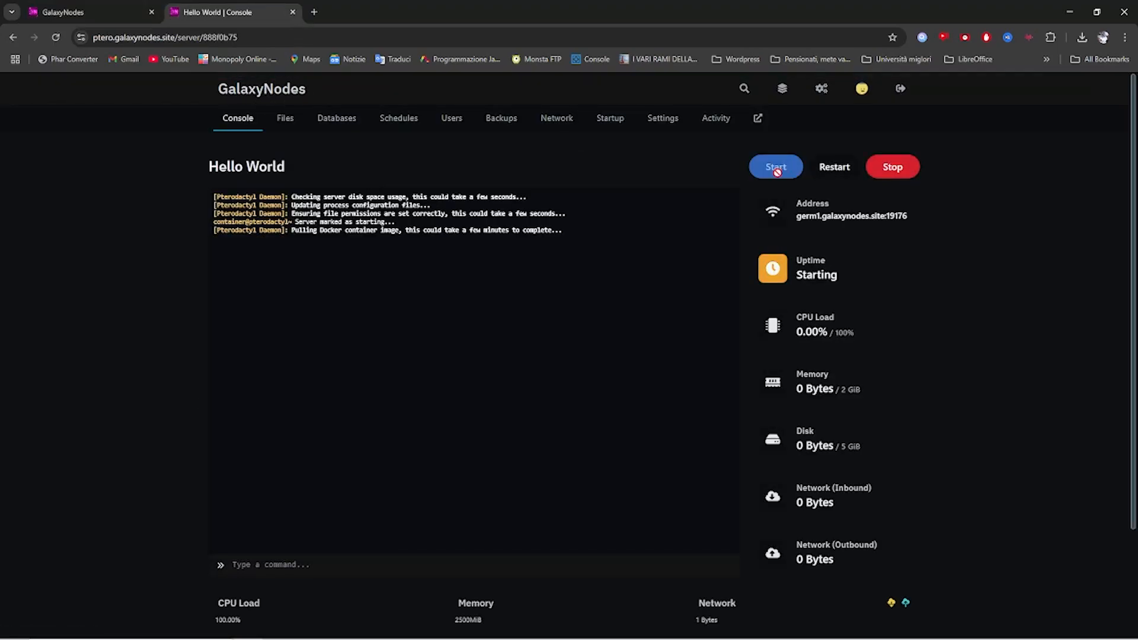
pyautogui.click(886, 216)
pyautogui.hotkey('alt', 'Tab')
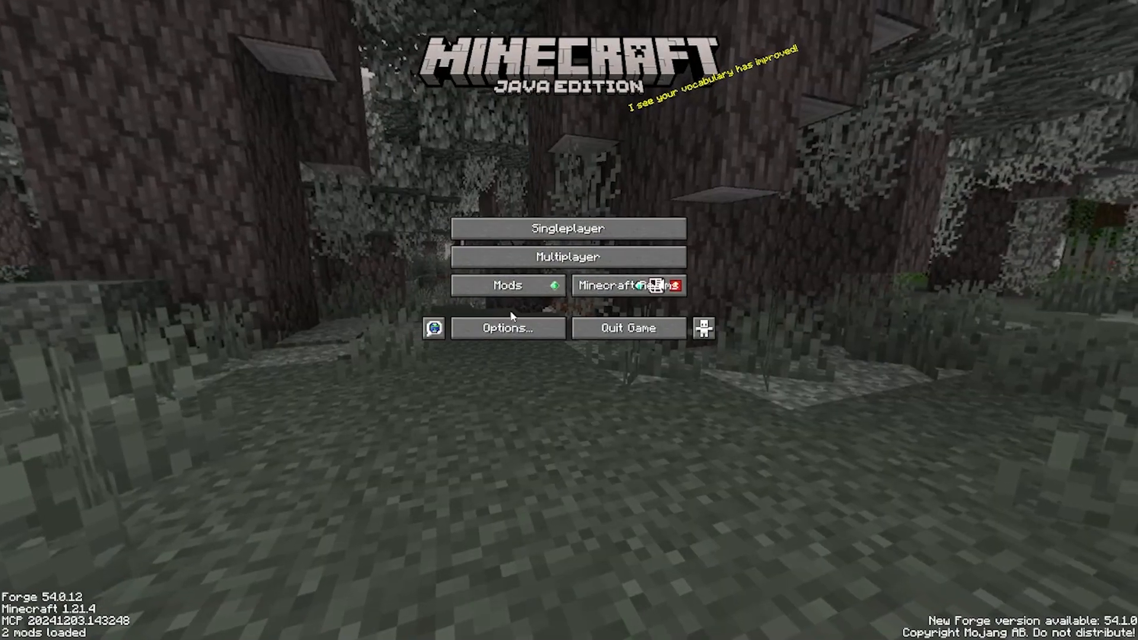
# Step: In Multiplayer, add a server entry with the pasted GalaxyNodes address and save it
pyautogui.click(569, 257)
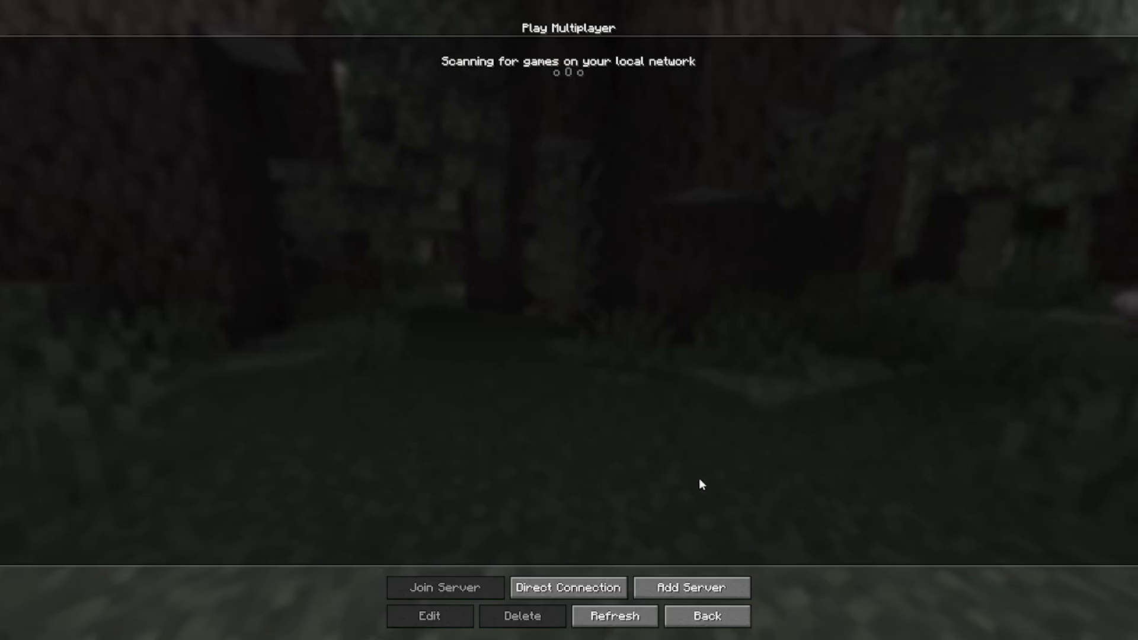
pyautogui.click(692, 587)
pyautogui.click(513, 134)
pyautogui.write('germ1.galaxynodes.site:19176')
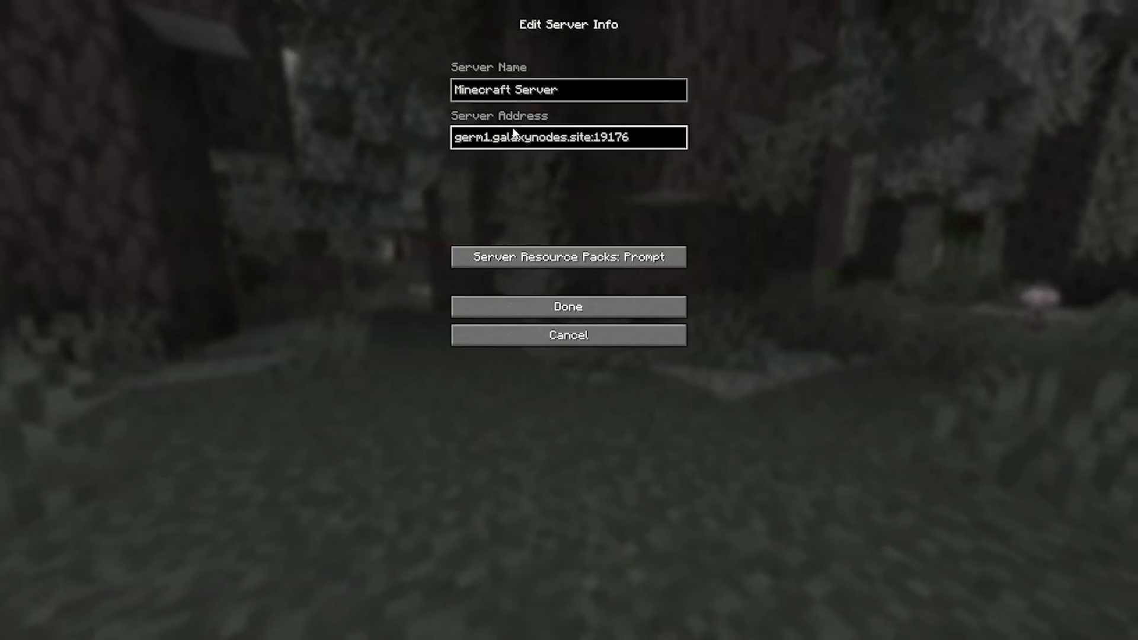
pyautogui.click(568, 306)
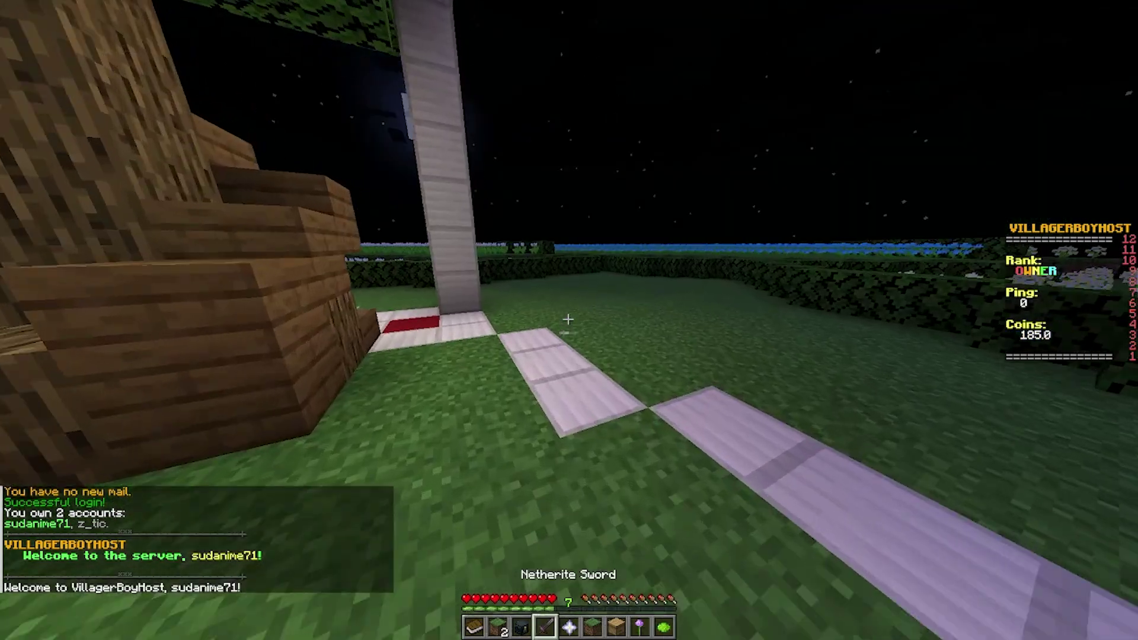
pyautogui.scroll(-1, 569, 320)
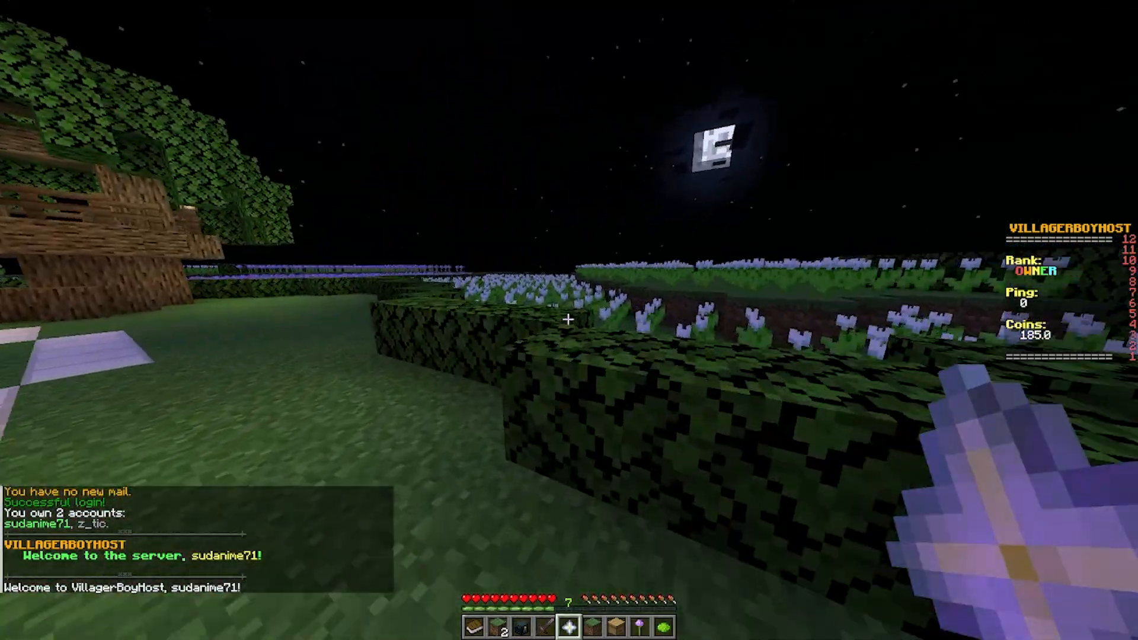